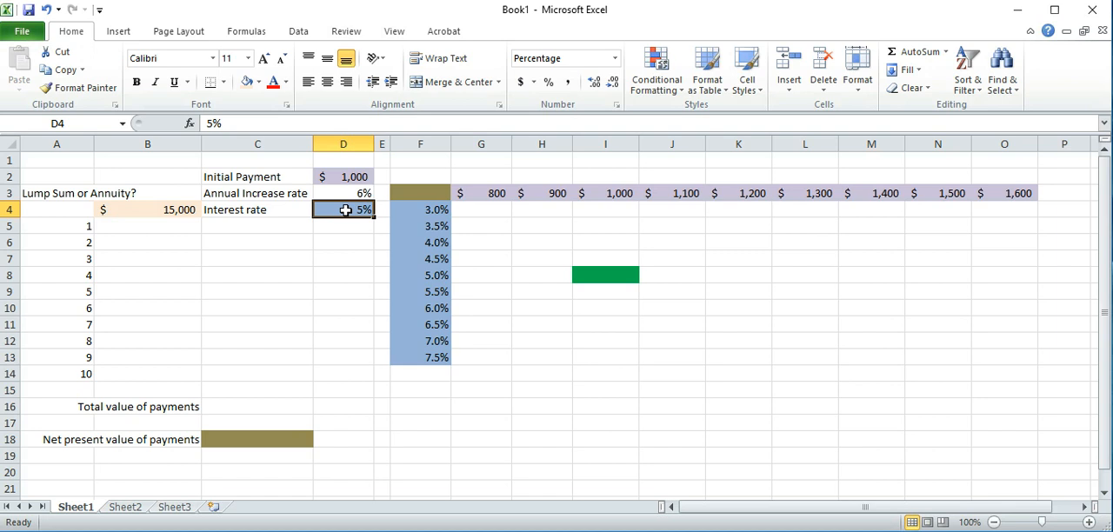
Enter 1000 as the year 1 payment in C5
left_click(228, 224)
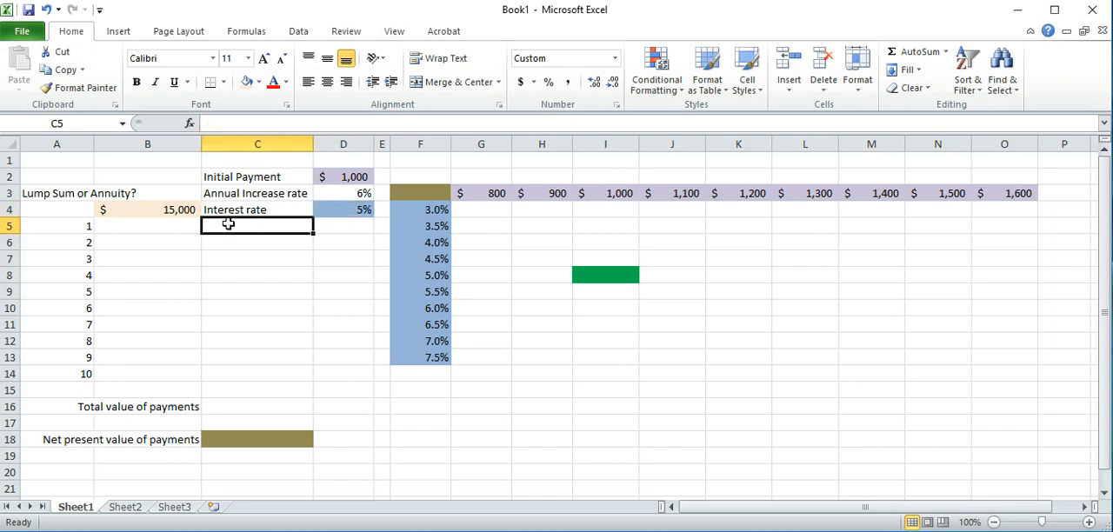
type("1000")
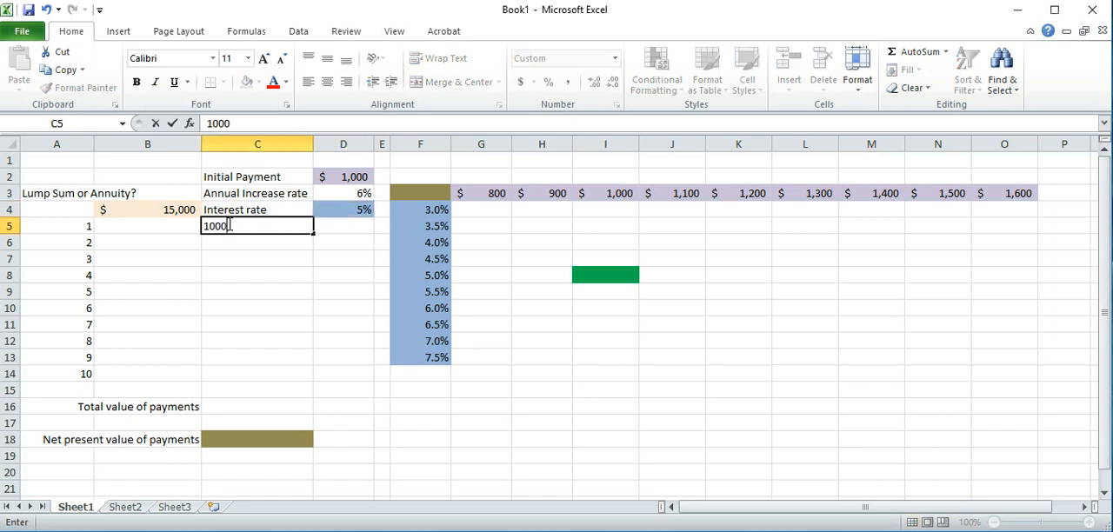
key("Return")
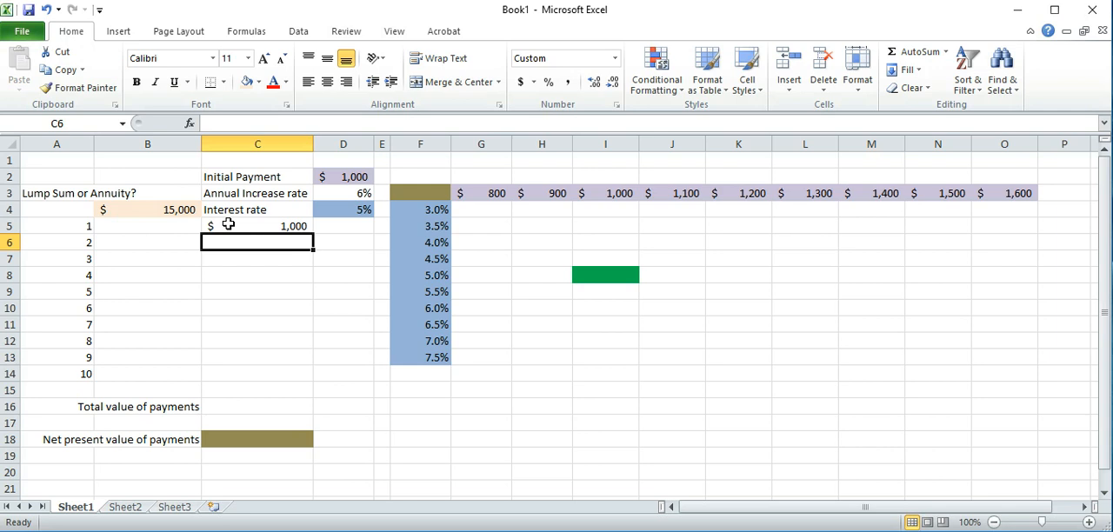
Calculate the year 2 payment in C6 with =C5*(1+$D$3) and fill the formula down through year 10 in C14
type("=")
left_click(227, 225)
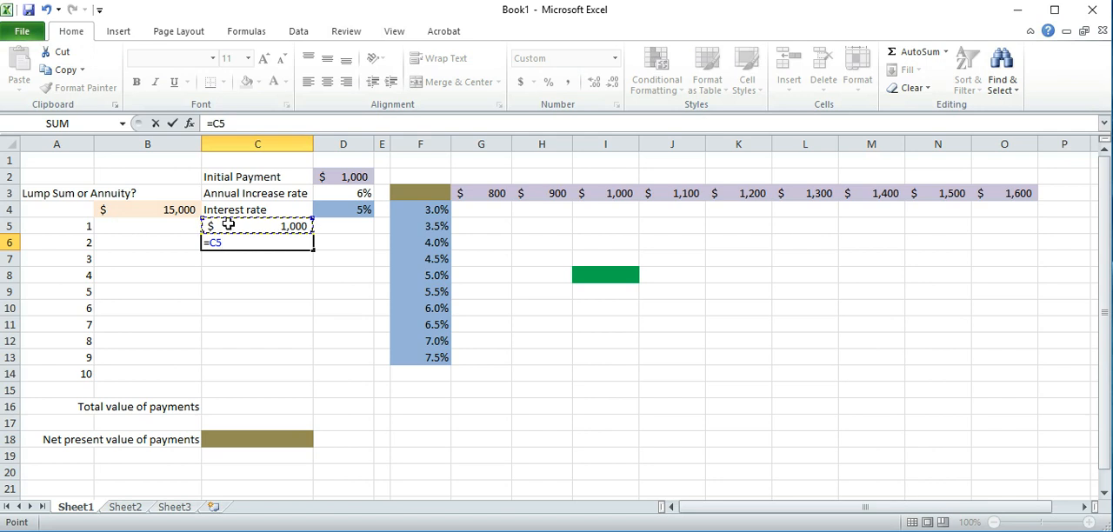
type("*(1+")
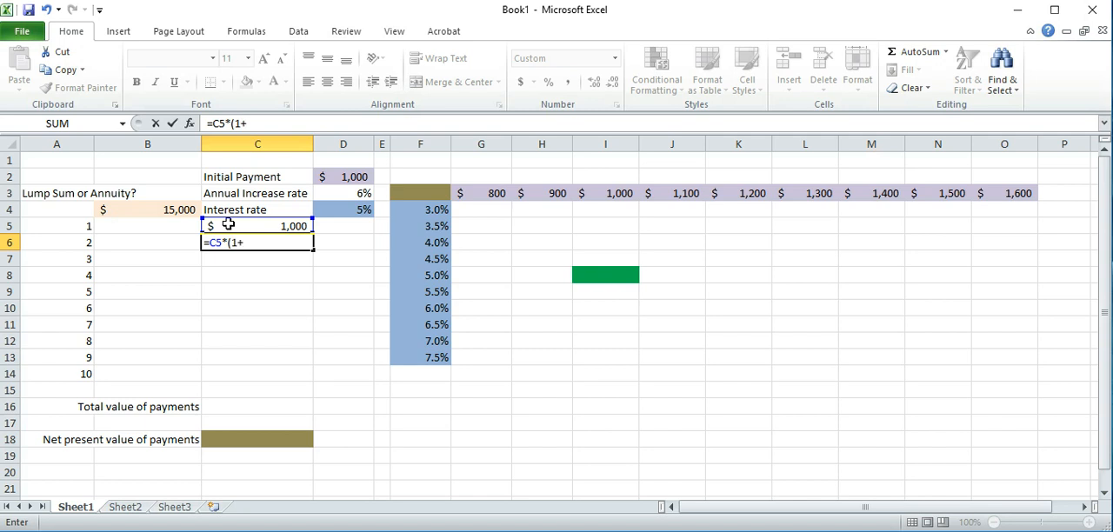
left_click(343, 193)
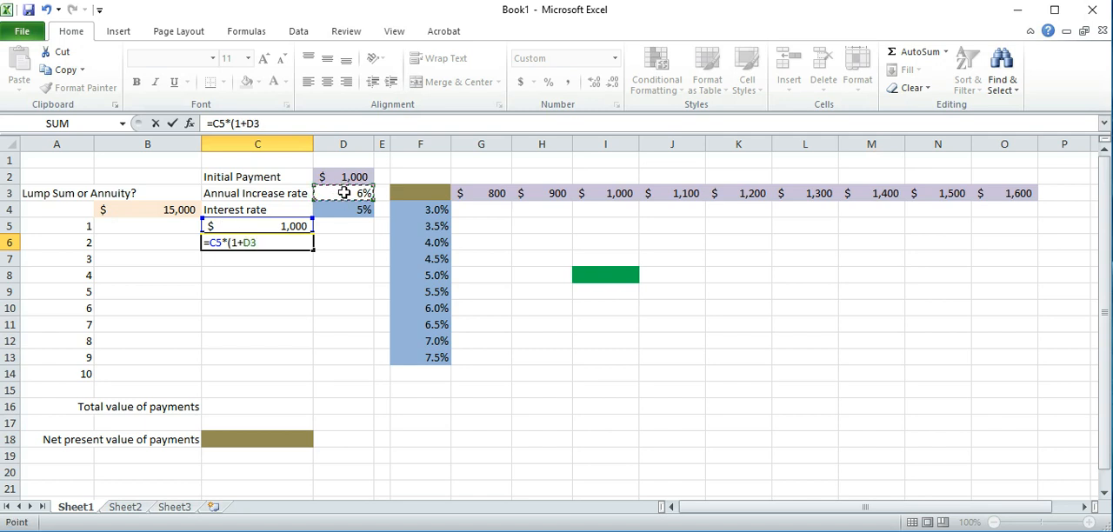
key("F4")
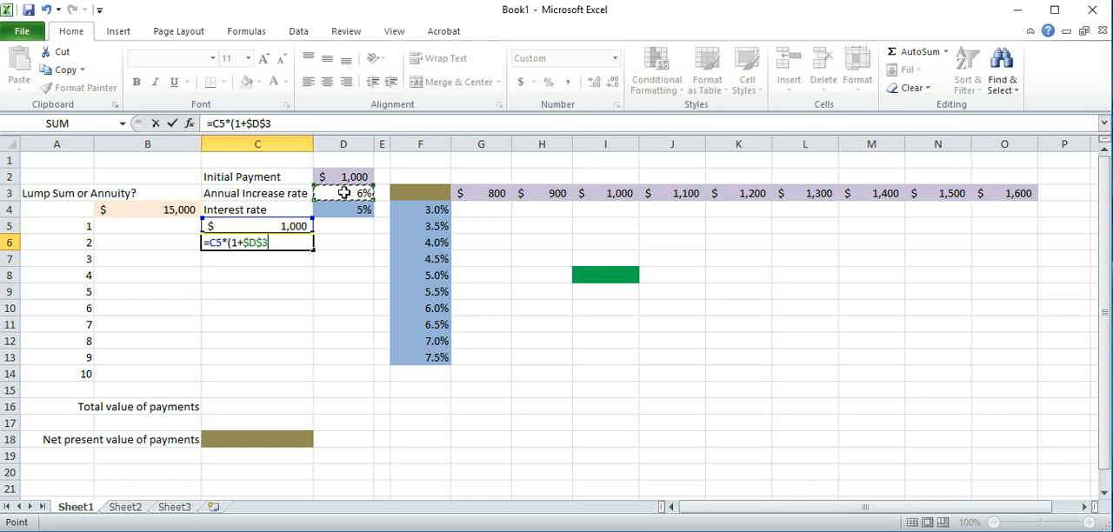
type(")")
key("Return")
key("Up")
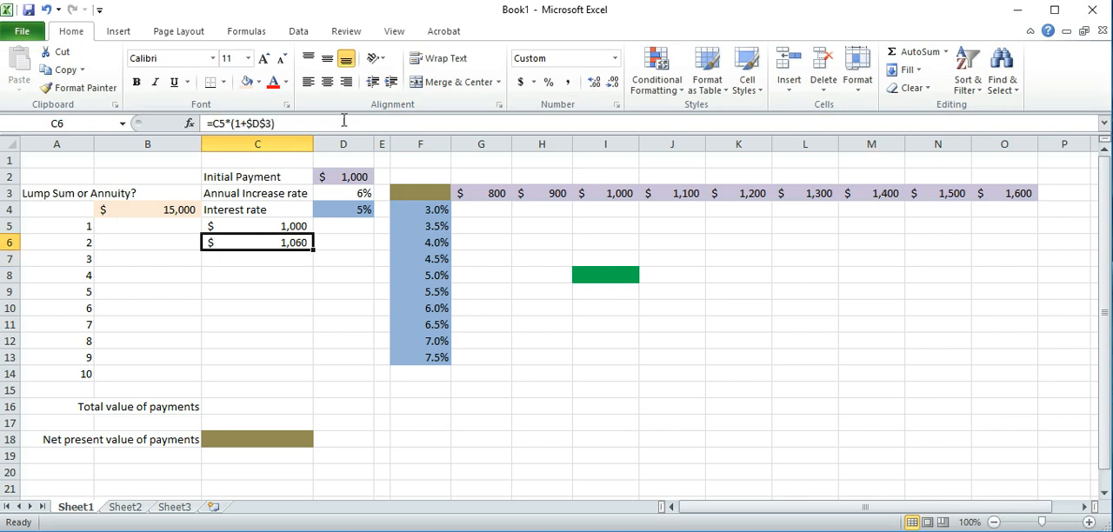
left_click_drag(311, 251, 305, 383)
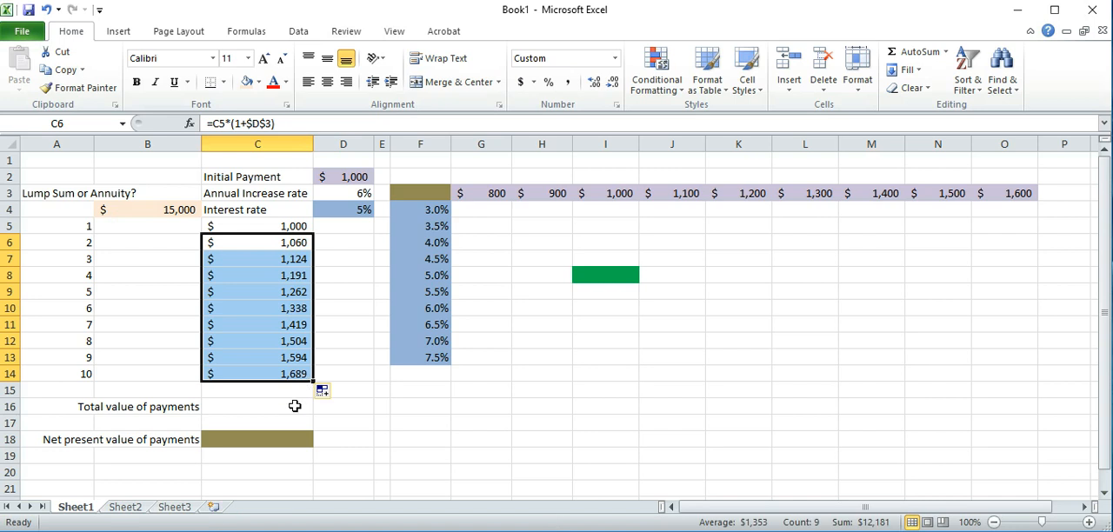
Sum the yearly payments in C16 as the total value of payments
left_click(295, 408)
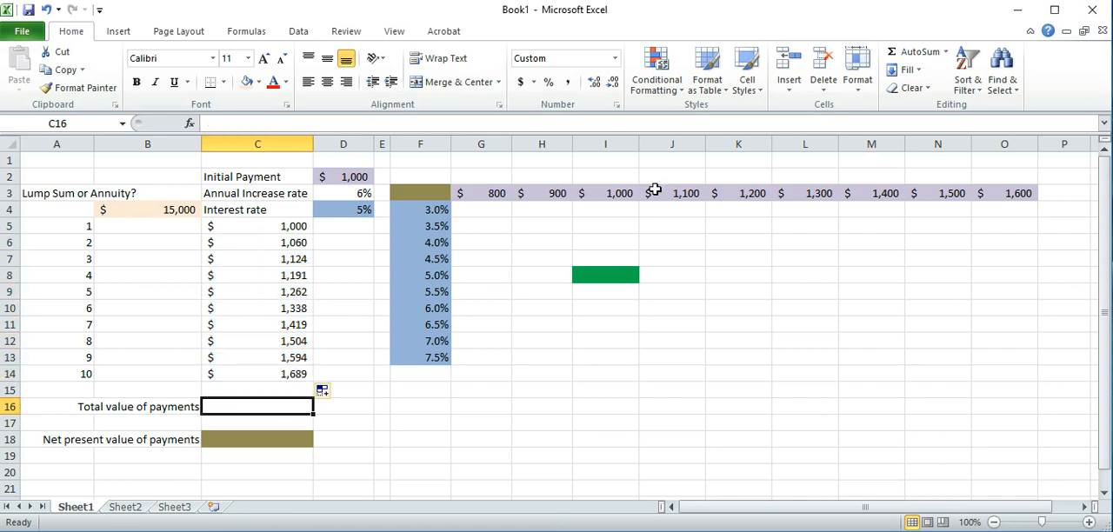
left_click(914, 54)
key("Return")
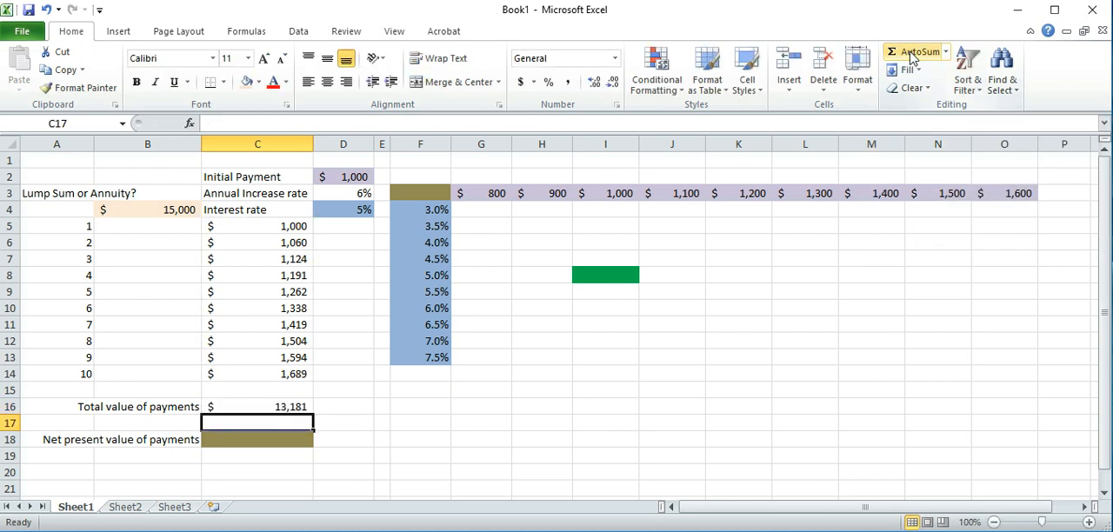
Calculate the net present value of payments in C18 with =NPV(D4,C5:C14)
left_click(254, 438)
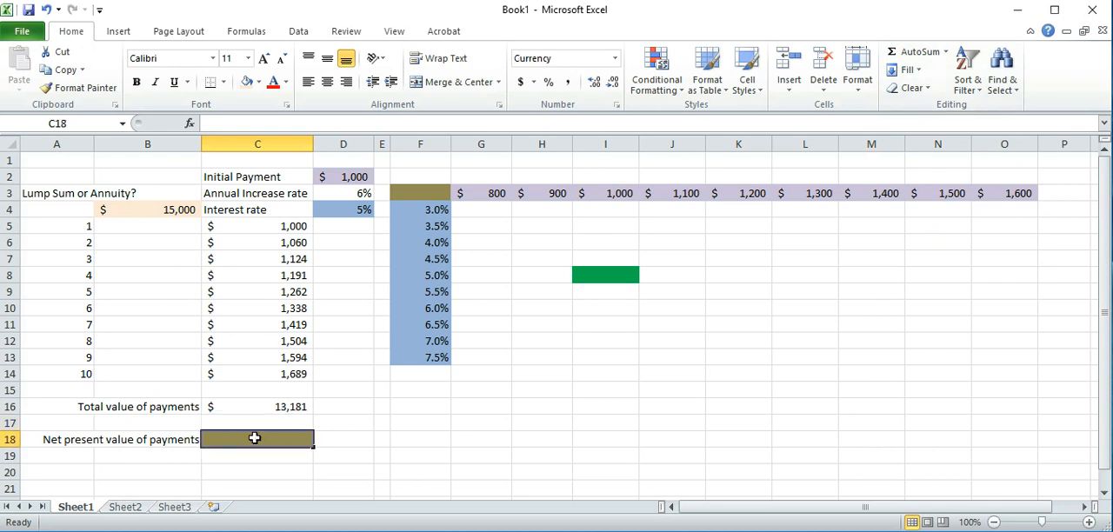
type("=n")
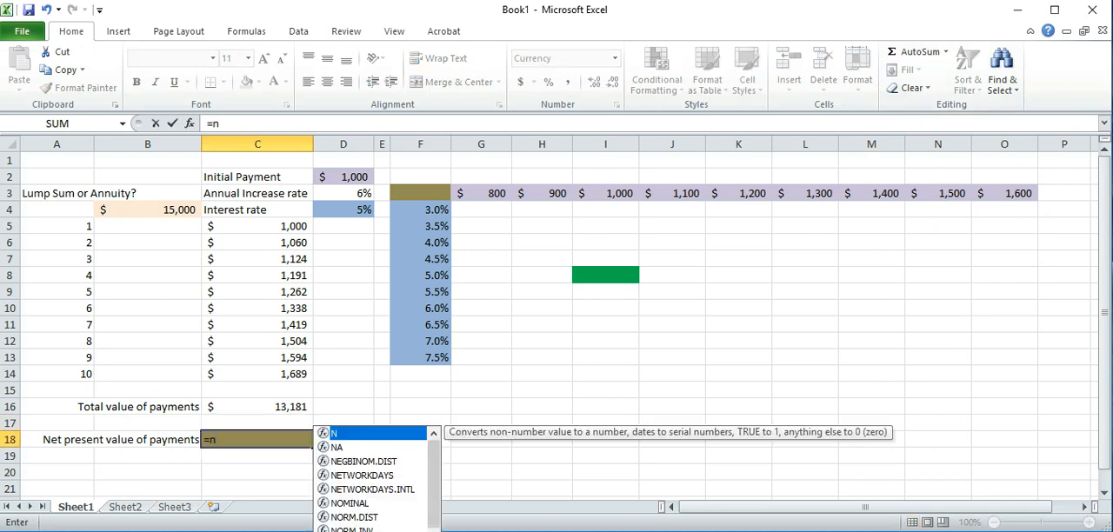
type("pv(")
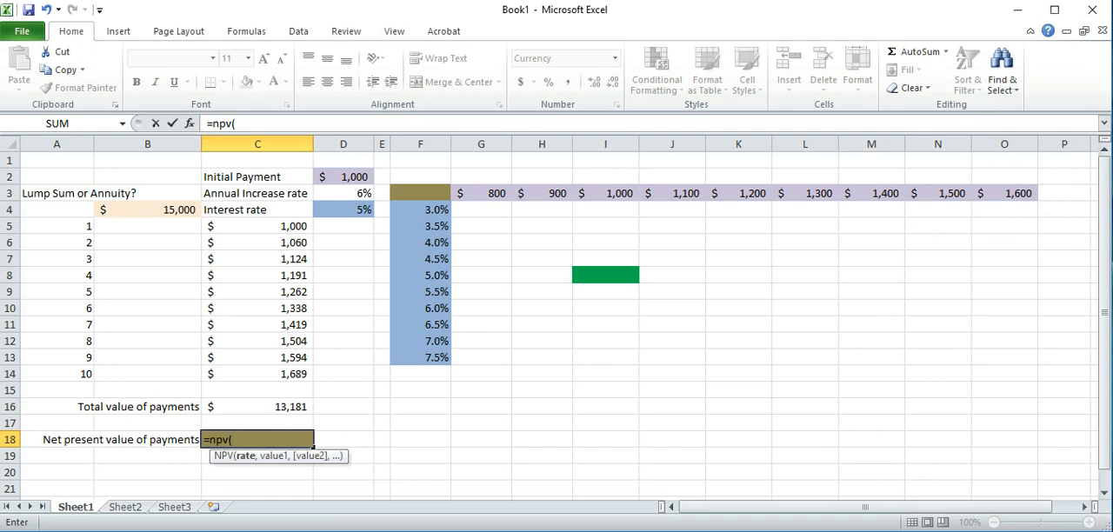
left_click(344, 207)
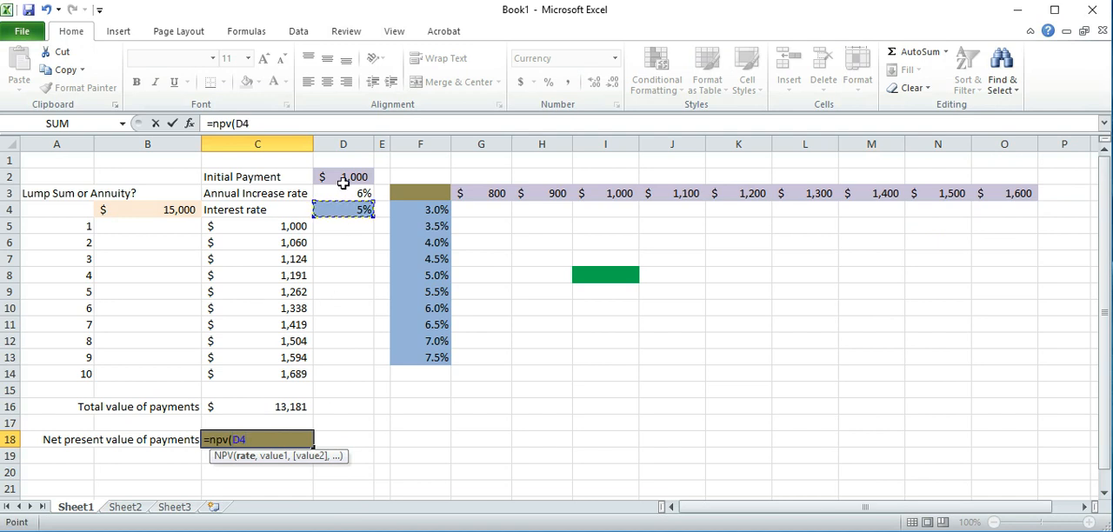
type(",")
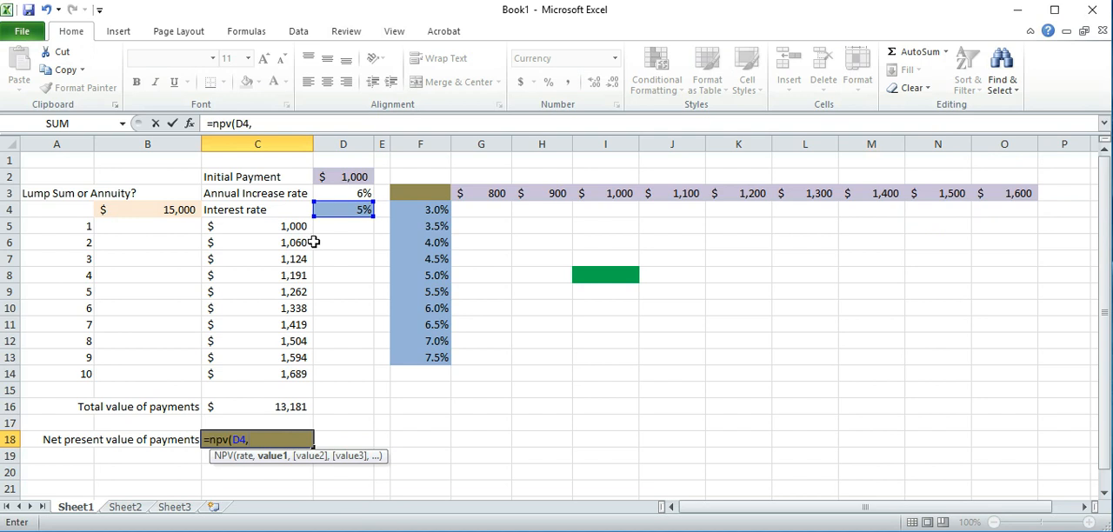
left_click_drag(293, 223, 262, 383)
key("Return")
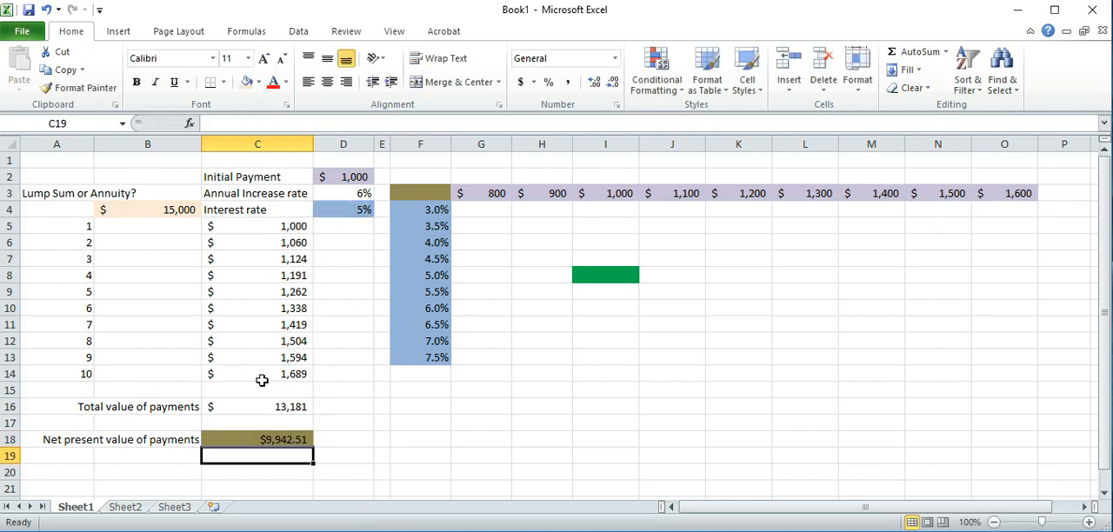
key("Up")
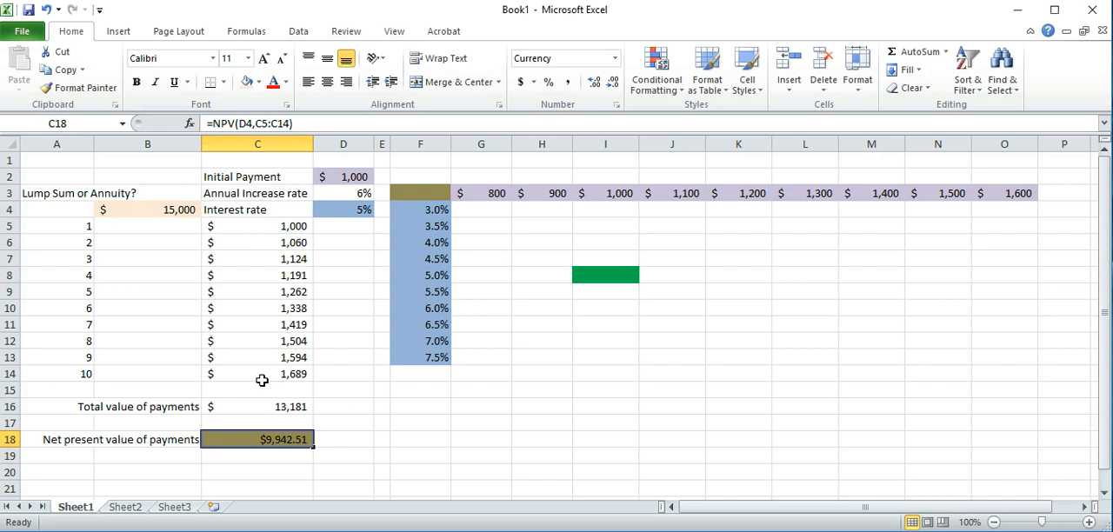
Link the corner cell F3 of the sensitivity grid to the net present value with =C18
left_click(433, 189)
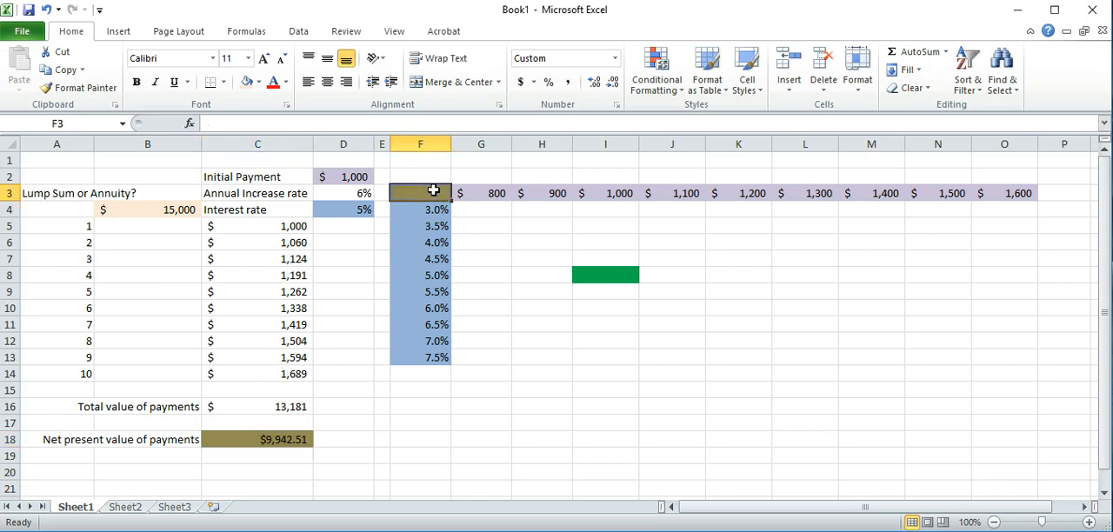
type("=")
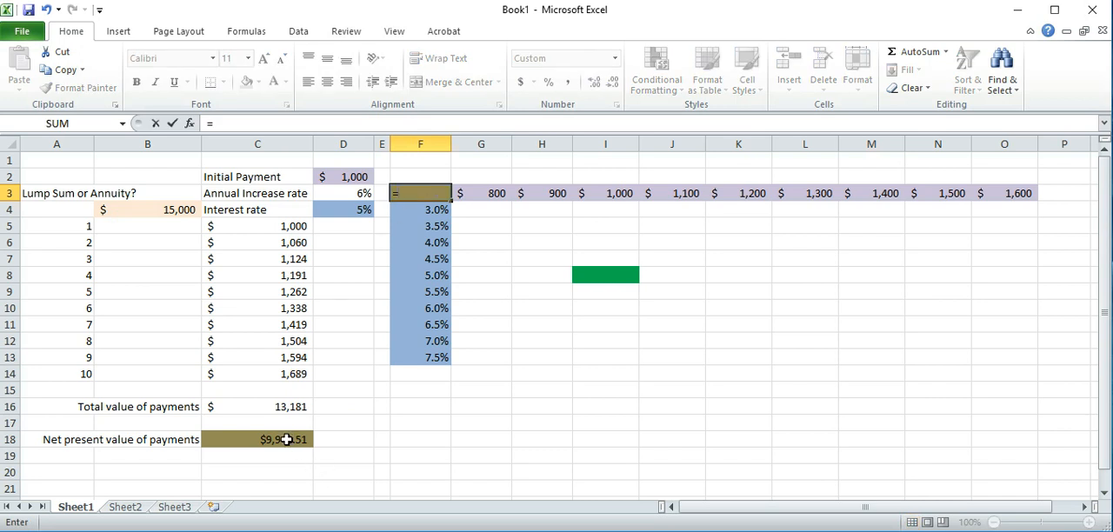
left_click(287, 439)
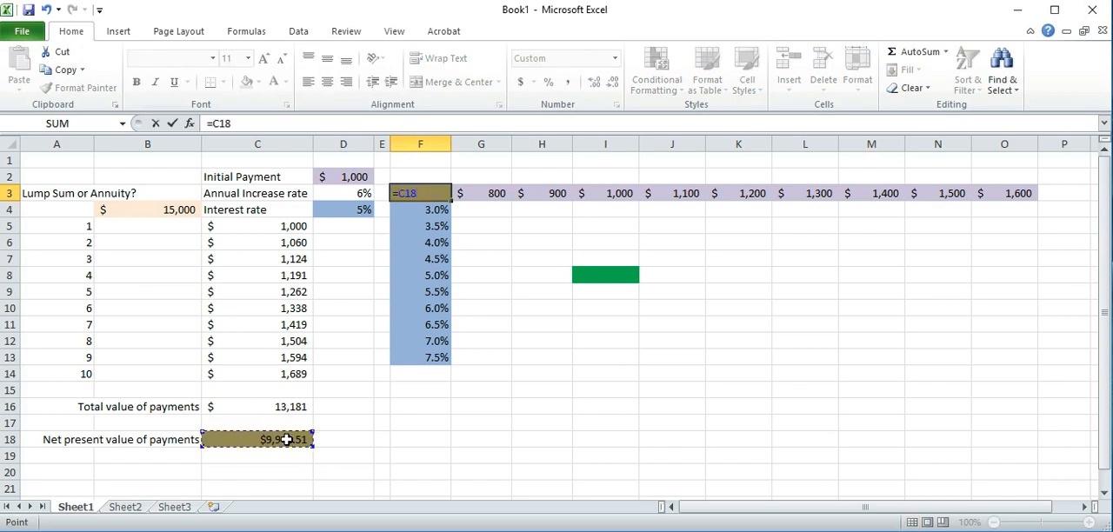
key("Return")
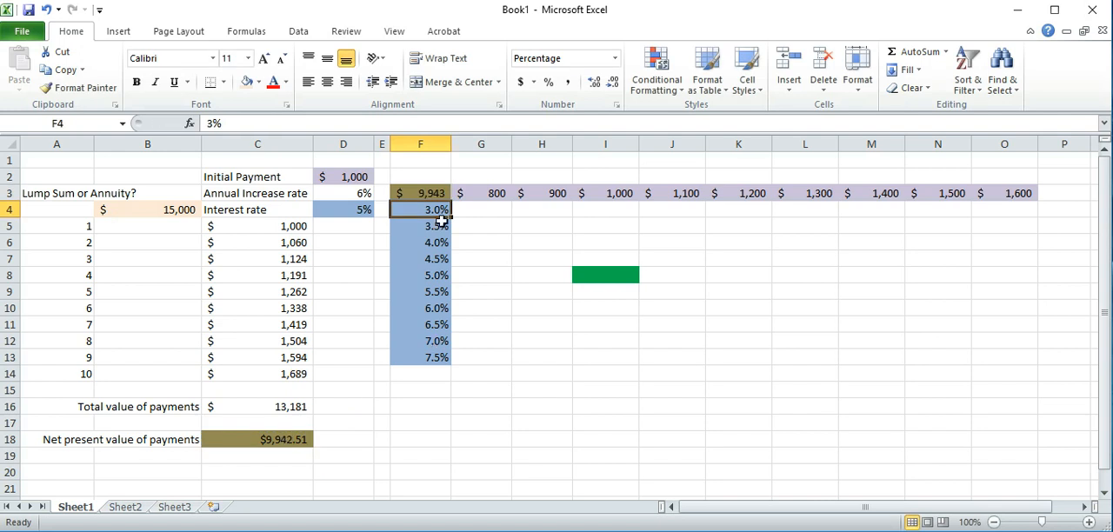
Create a what-if data table over F3:O13 with D2 as the row input cell and D4 as the column input cell
left_click_drag(433, 191, 994, 357)
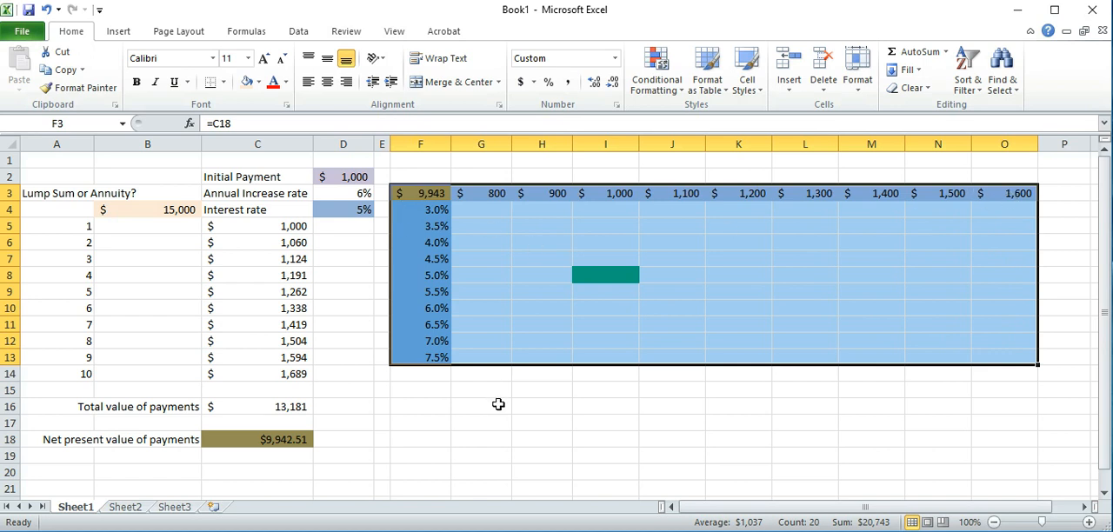
left_click(294, 31)
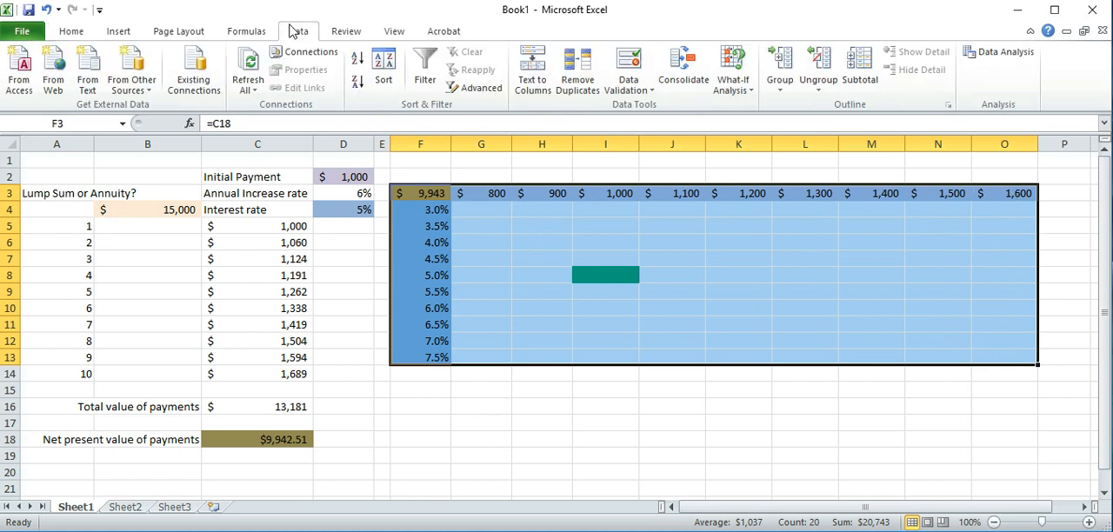
left_click(731, 85)
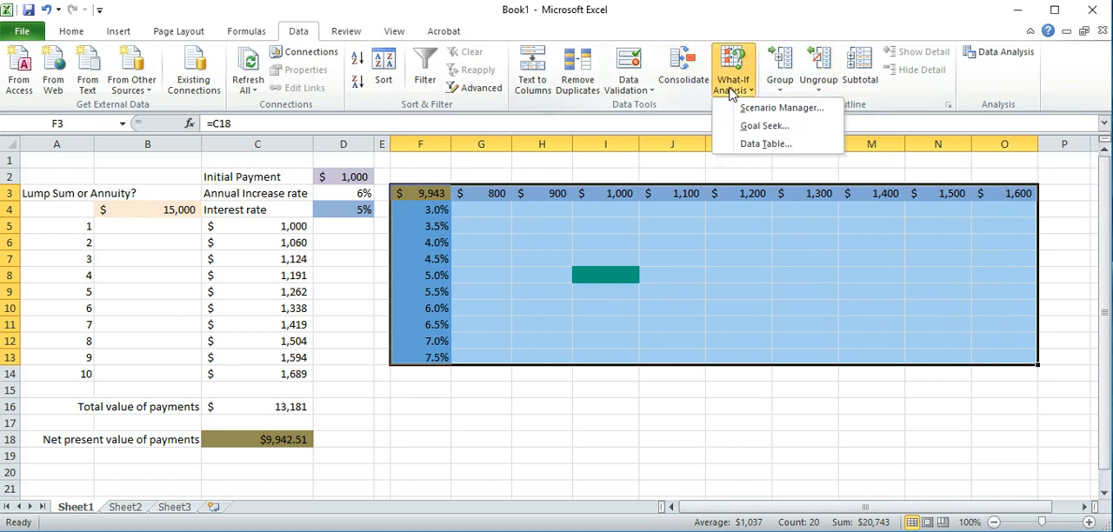
left_click(755, 144)
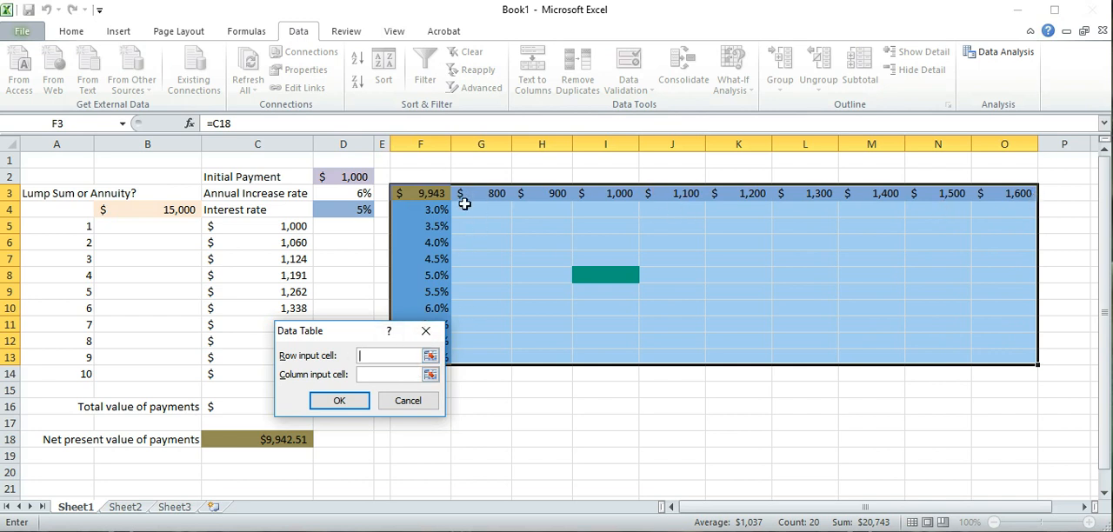
left_click(348, 179)
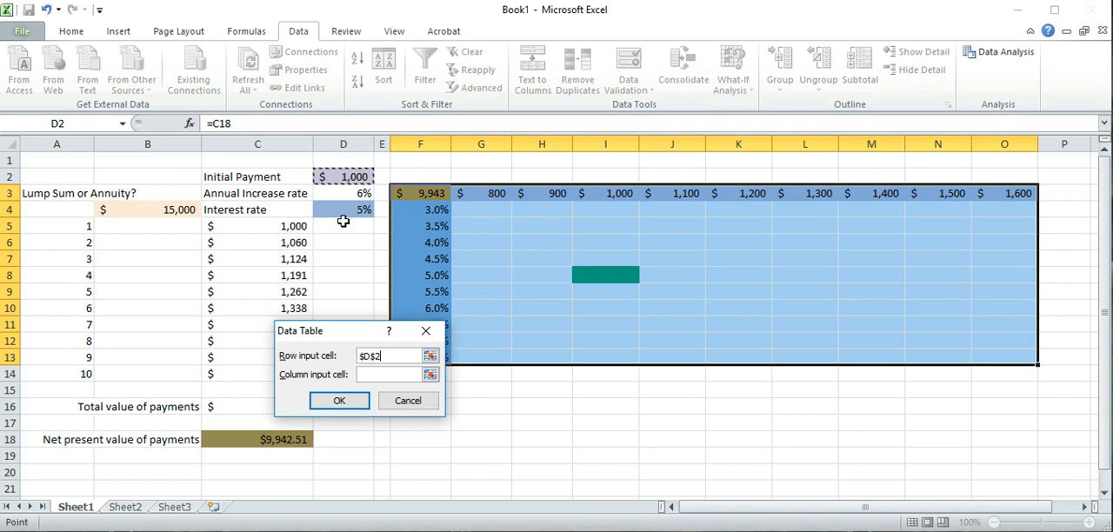
left_click(391, 376)
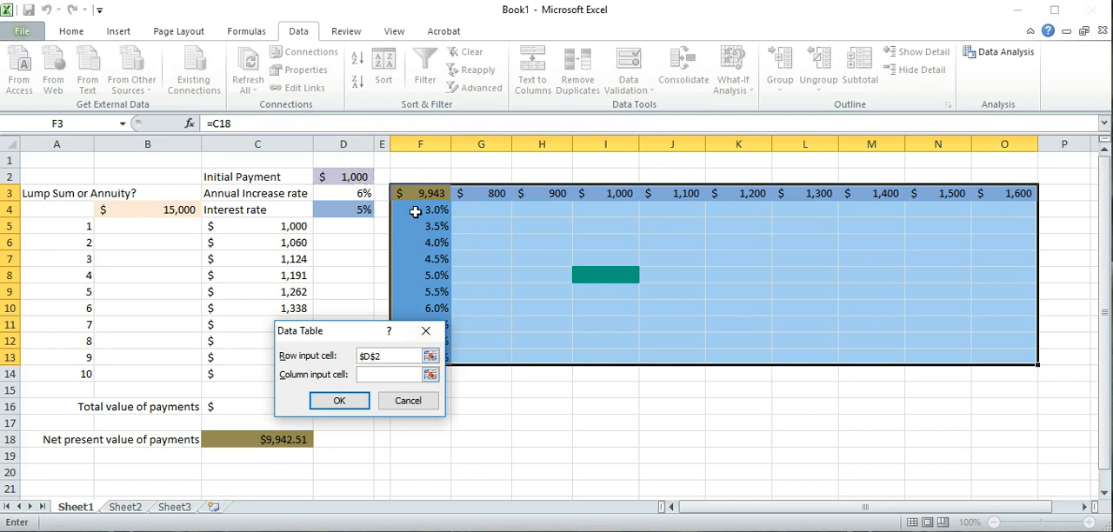
left_click(332, 212)
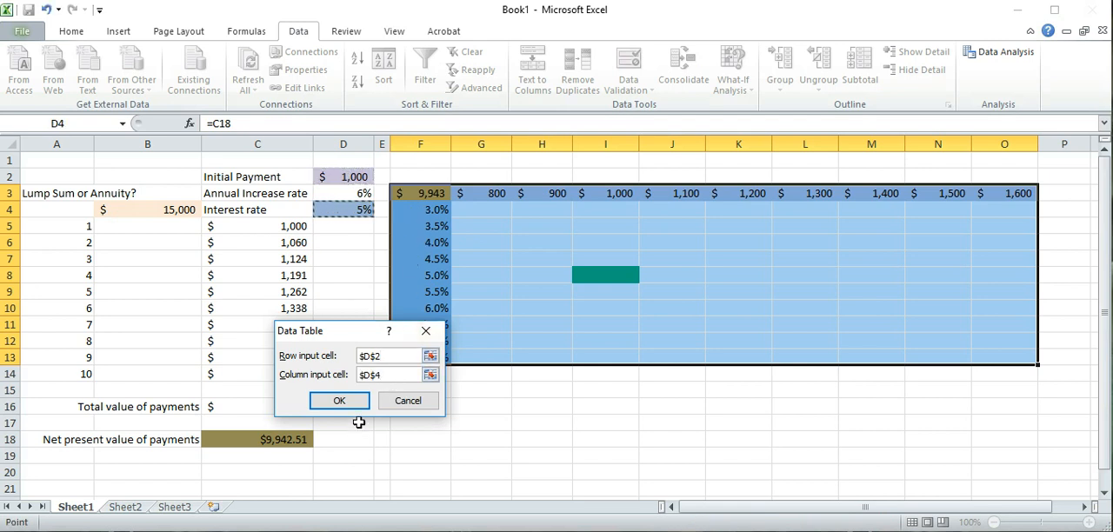
left_click(344, 400)
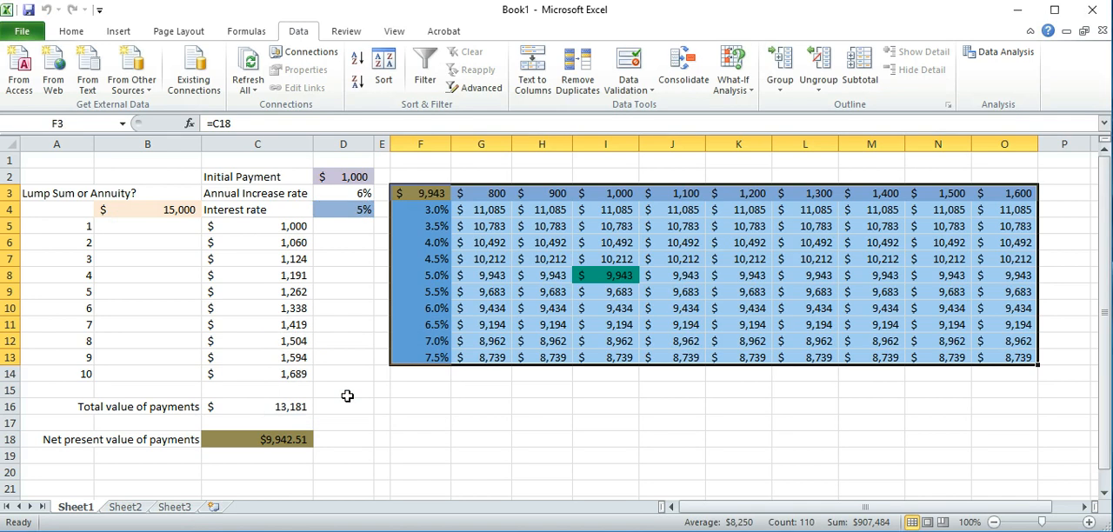
Compare the data table results across the 3.0% and 3.5% rows and check their formula
left_click(477, 207)
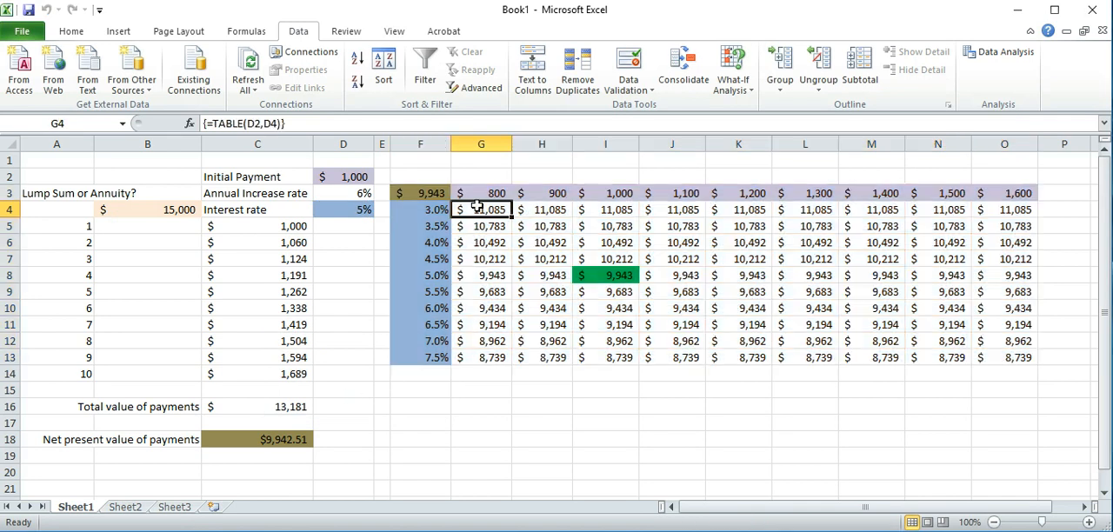
left_click_drag(472, 212, 1024, 215)
left_click_drag(485, 232, 1000, 226)
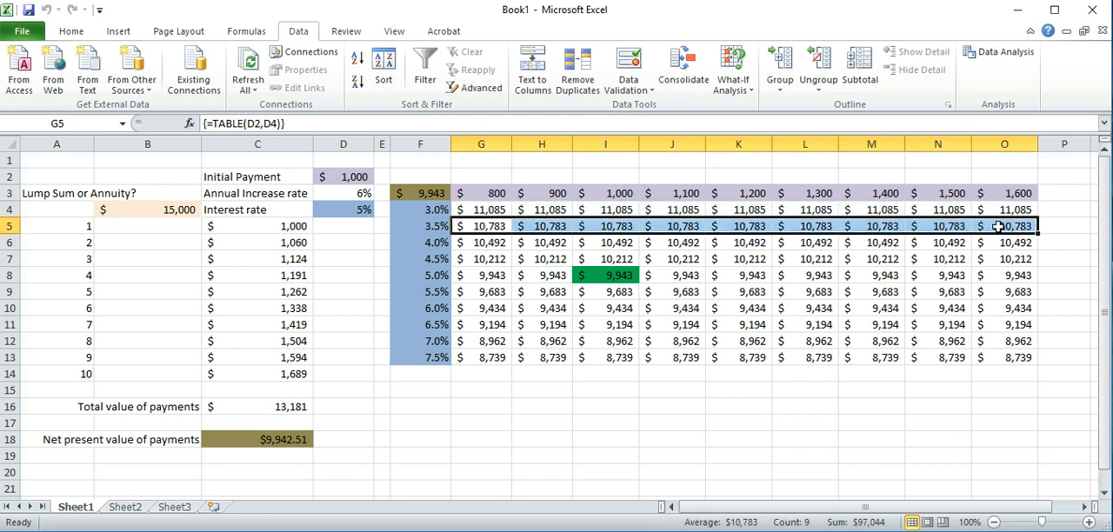
Replace the year 1 payment in C5 with the formula =D2 so that it follows the initial payment
left_click(266, 226)
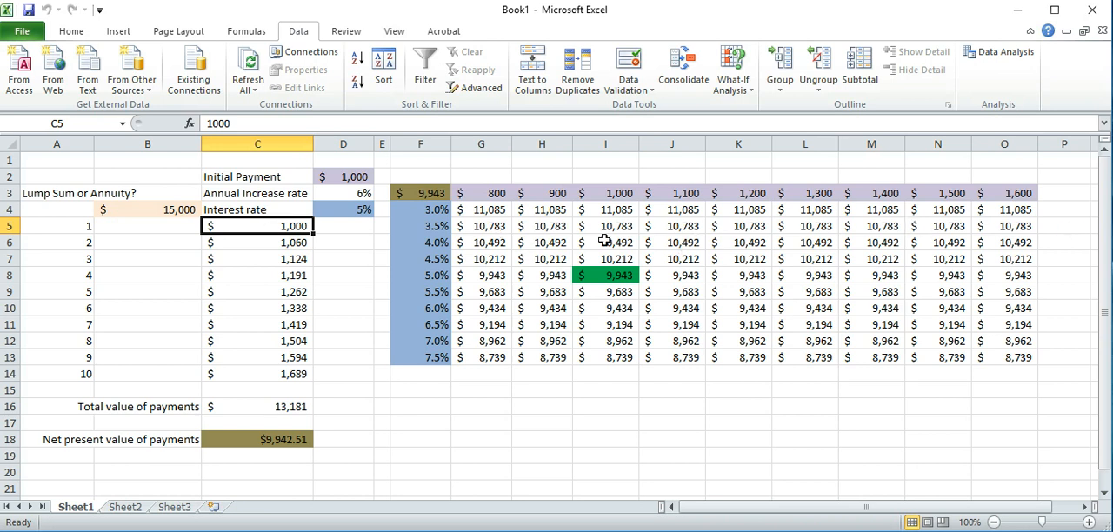
type("=")
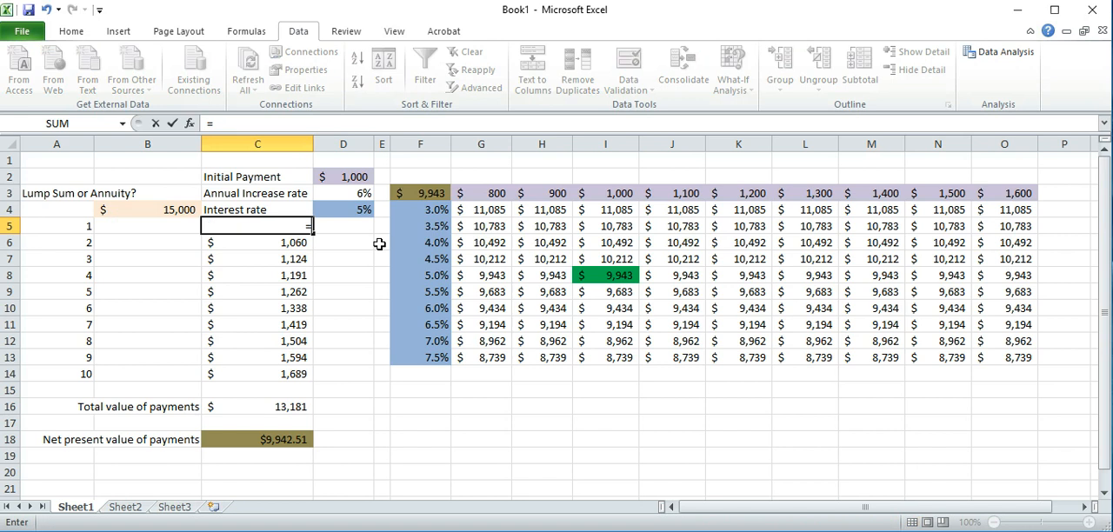
left_click(352, 177)
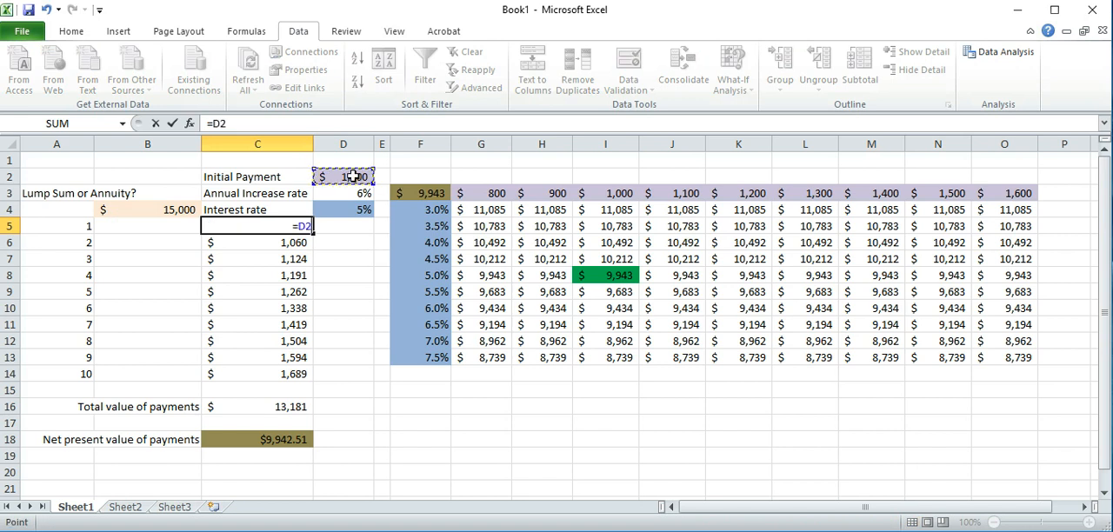
key("Return")
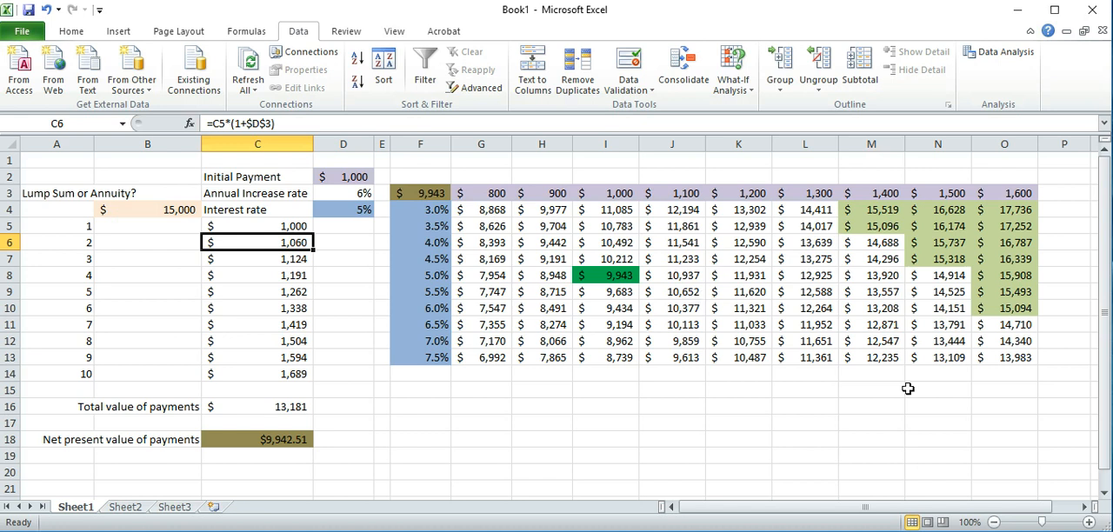
left_click(299, 226)
left_click(341, 179)
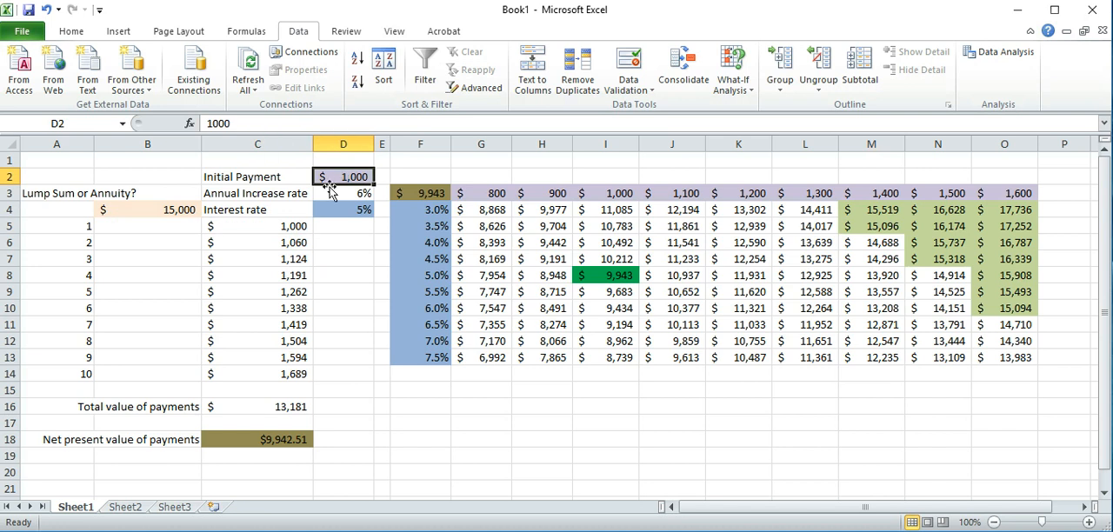
Change the year 2 payment formula in C6 to =D2*(1+$D$3) so that it refers directly to the initial payment
left_click(285, 224)
left_click(285, 245)
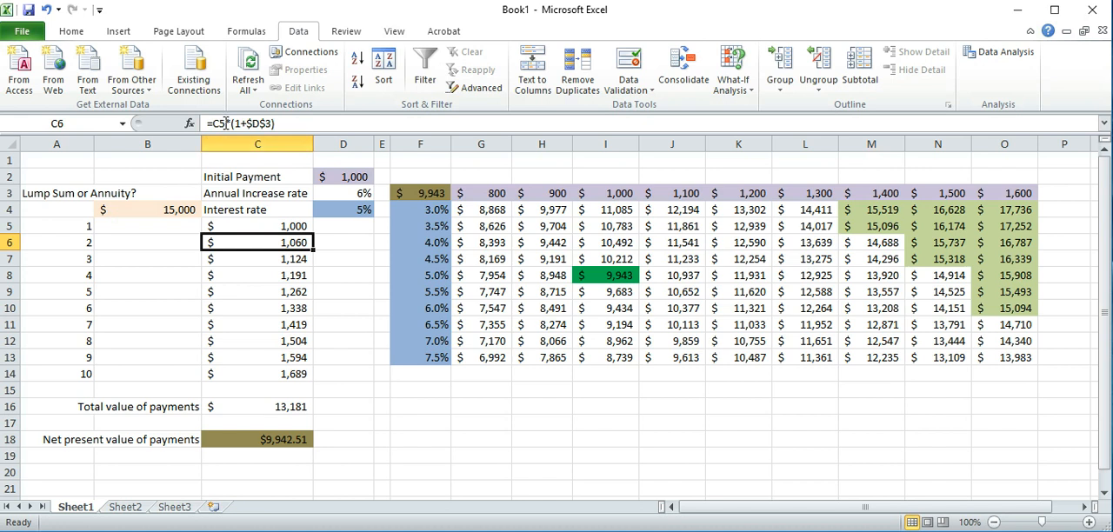
left_click(226, 124)
left_click_drag(225, 124, 216, 124)
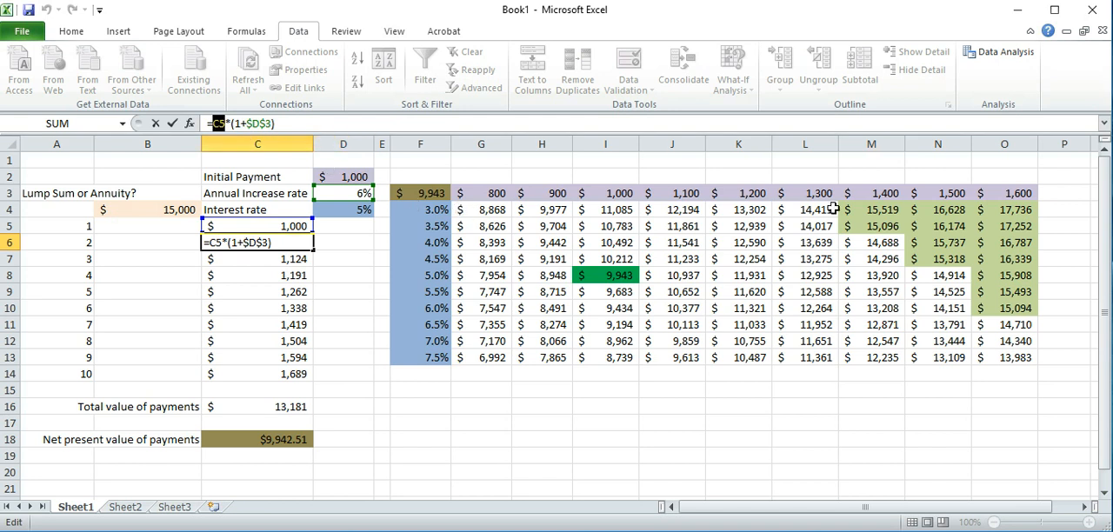
left_click(349, 177)
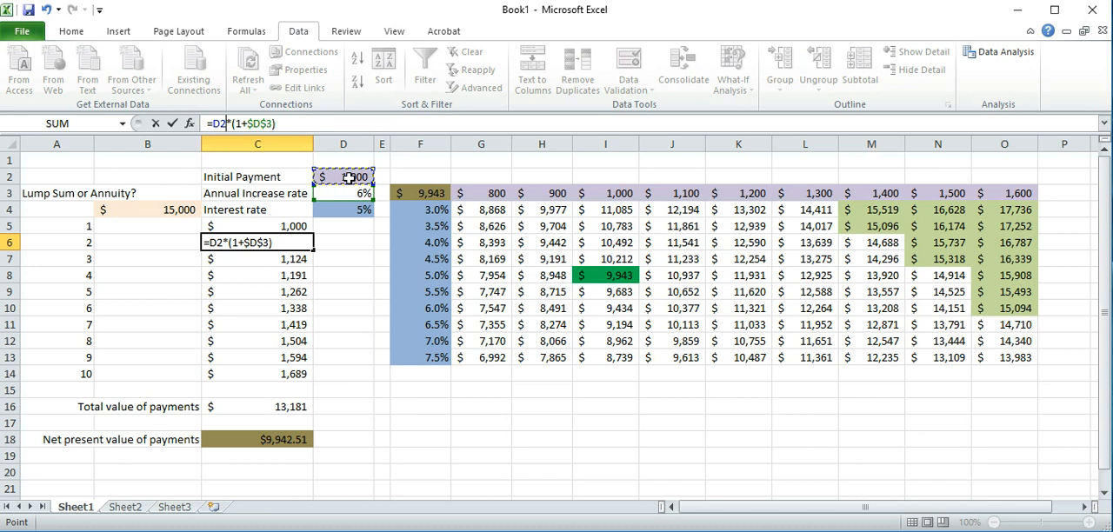
key("Return")
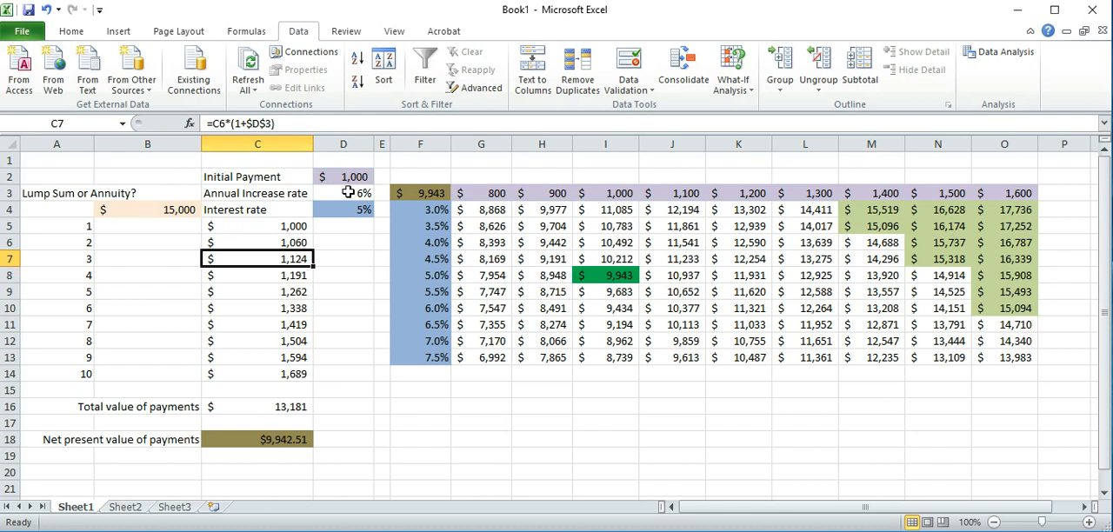
Compare the shaded data table results for payments of 1,400 to 1,600 at 3.0% and 3.5% with the lump sum in B4
left_click(870, 209)
left_click_drag(869, 210, 991, 233)
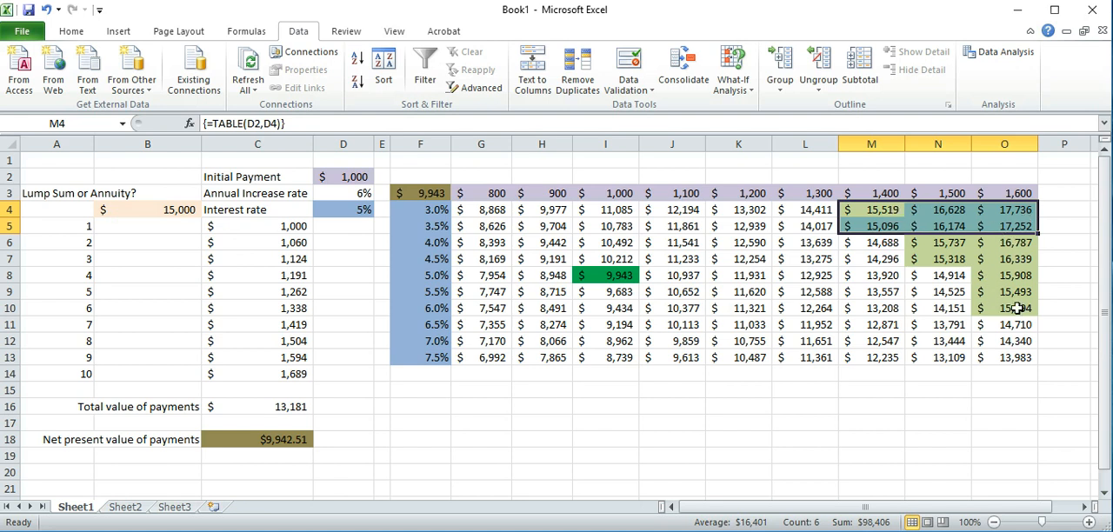
left_click(143, 209)
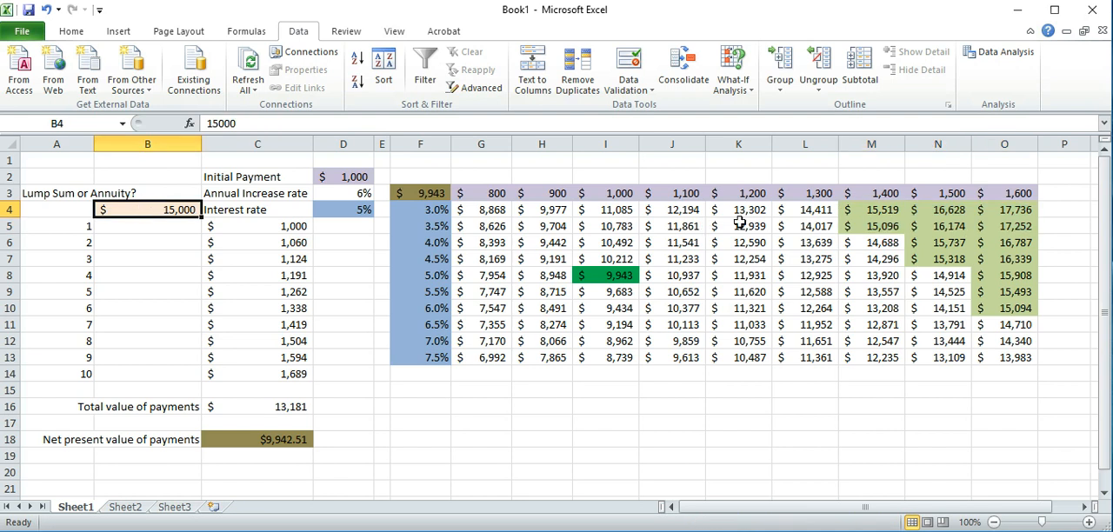
left_click(881, 211)
left_click_drag(881, 211, 883, 227)
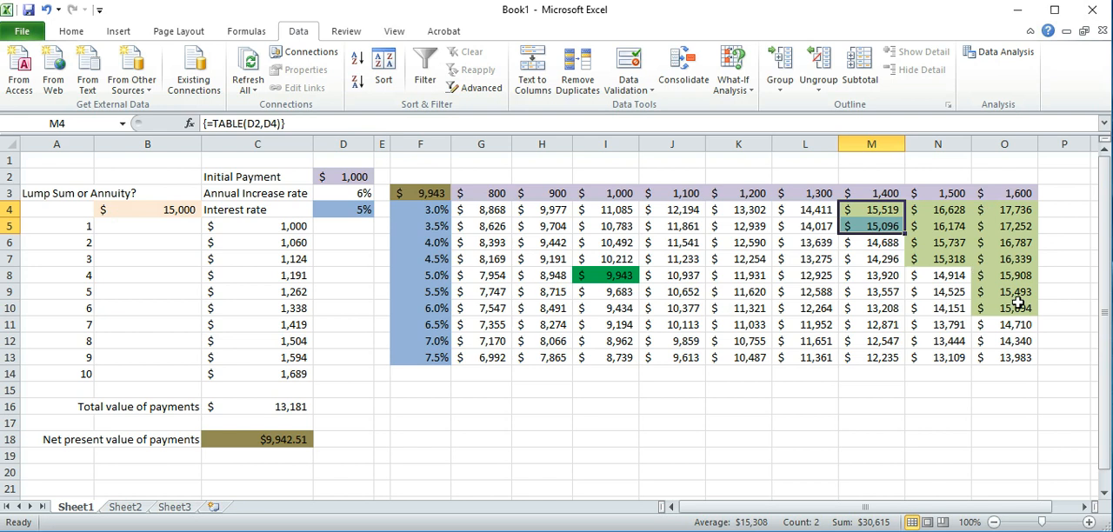
Examine how net present value varies with interest rate down the 1,000 payment column and with initial payment across the 5.0% row
left_click_drag(984, 188, 491, 200)
left_click_drag(425, 210, 420, 370)
left_click_drag(607, 193, 607, 354)
left_click(610, 211)
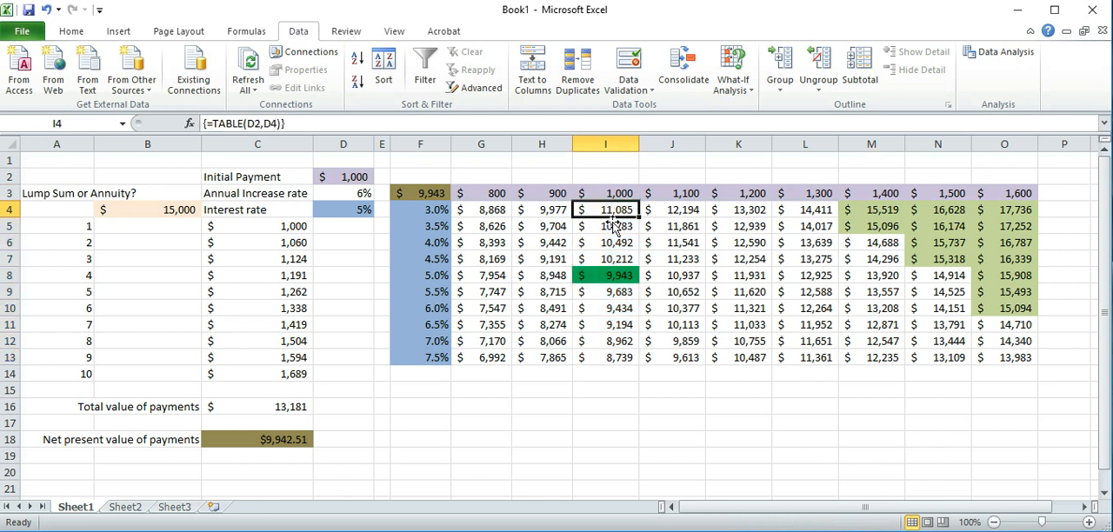
left_click(619, 357)
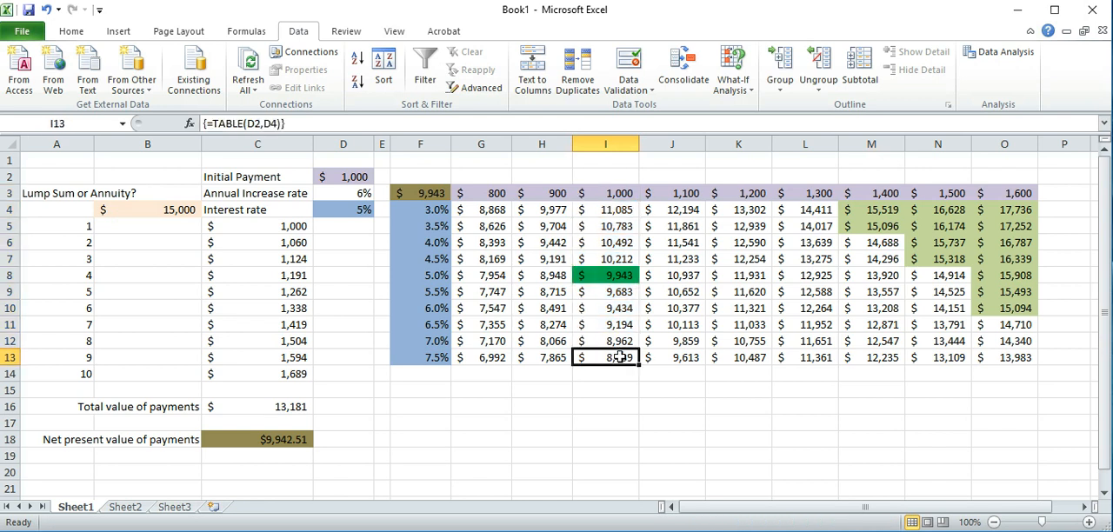
left_click(617, 210)
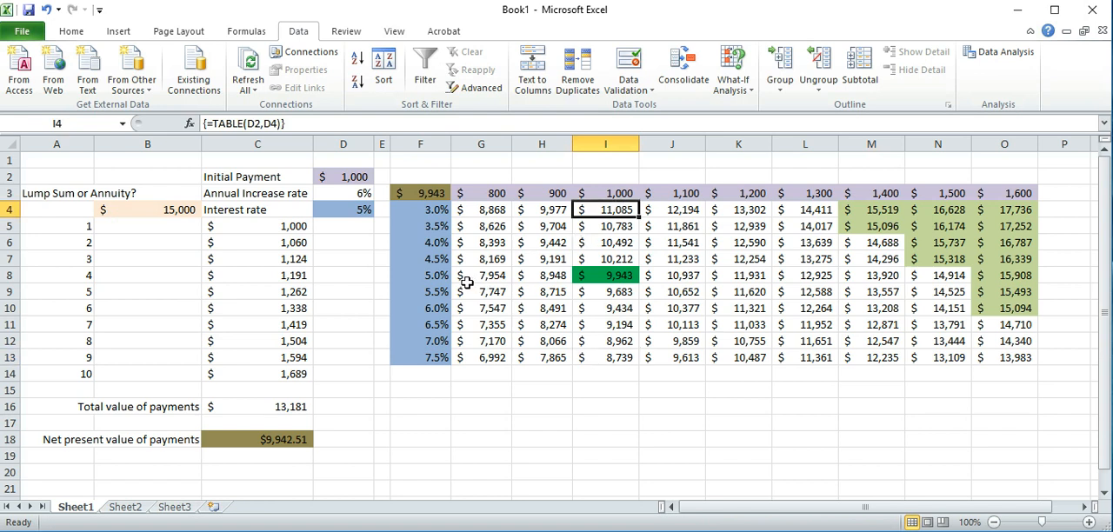
left_click_drag(472, 279, 1016, 276)
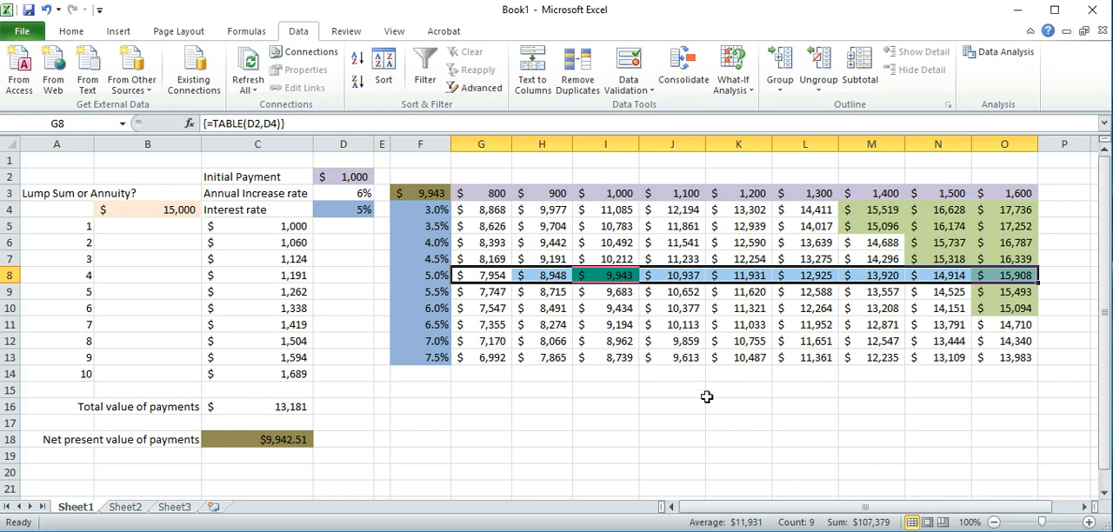
left_click(431, 408)
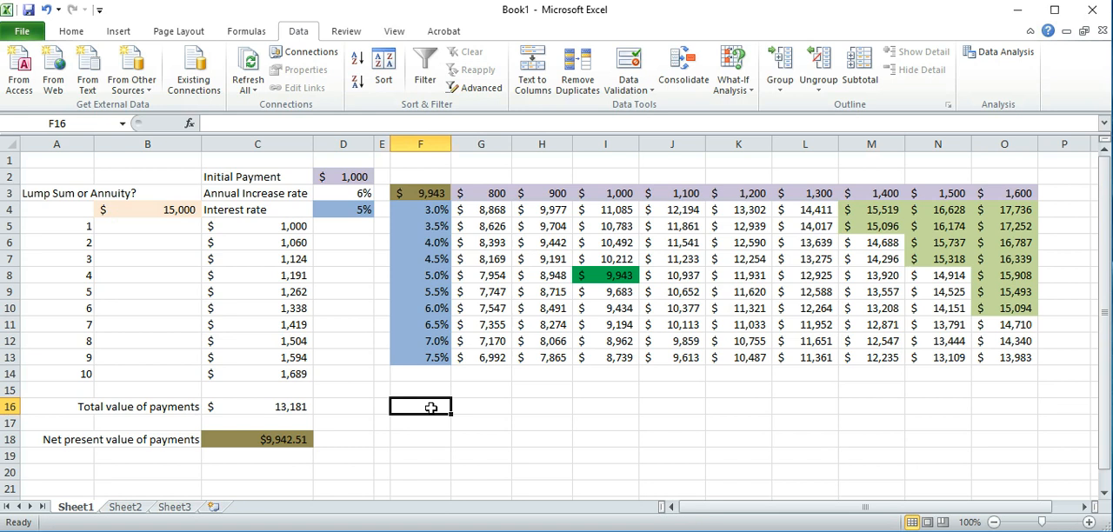